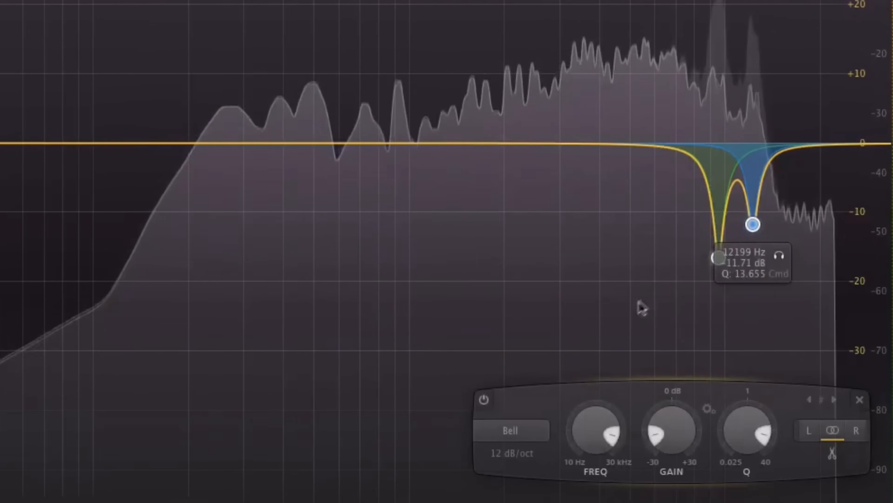
Raise the gain of the narrow bell band just below the 12199 Hz cut.
{"action": "left_click_drag", "start_coordinate": [717, 259], "coordinate": [715, 110]}
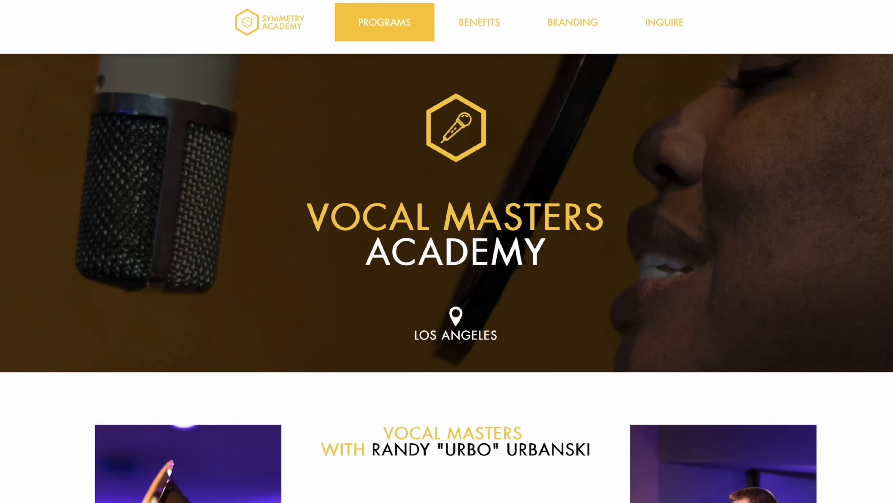
Read through the Vocal Masters Academy program description on the web page.
{"action": "scroll", "coordinate": [447, 278], "scroll_direction": "down", "scroll_amount": 4}
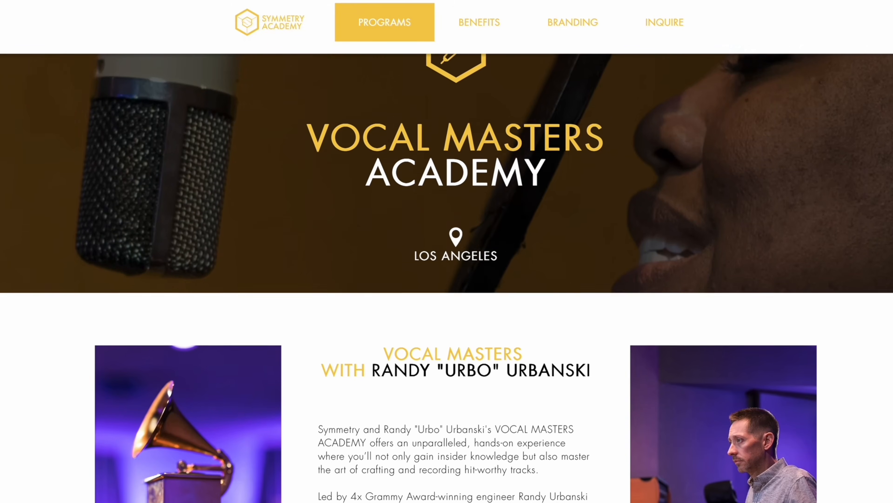
{"action": "scroll", "coordinate": [447, 278], "scroll_direction": "down", "scroll_amount": 4}
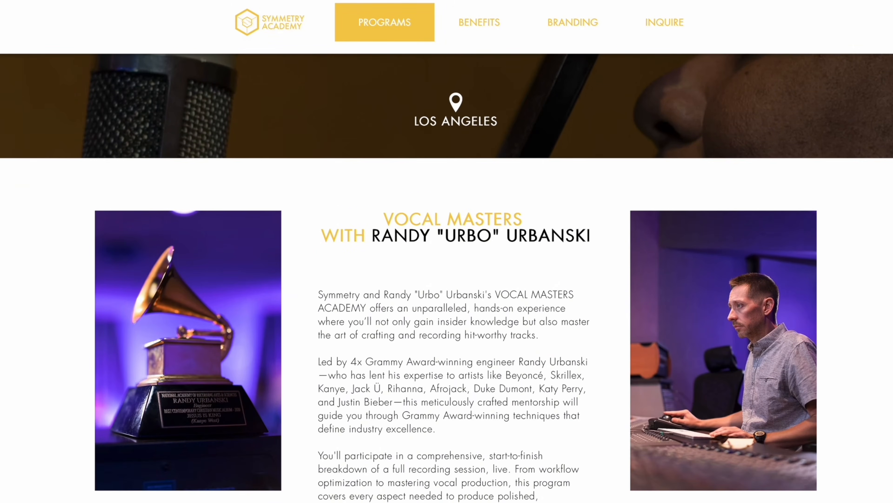
{"action": "scroll", "coordinate": [447, 278], "scroll_direction": "down", "scroll_amount": 4}
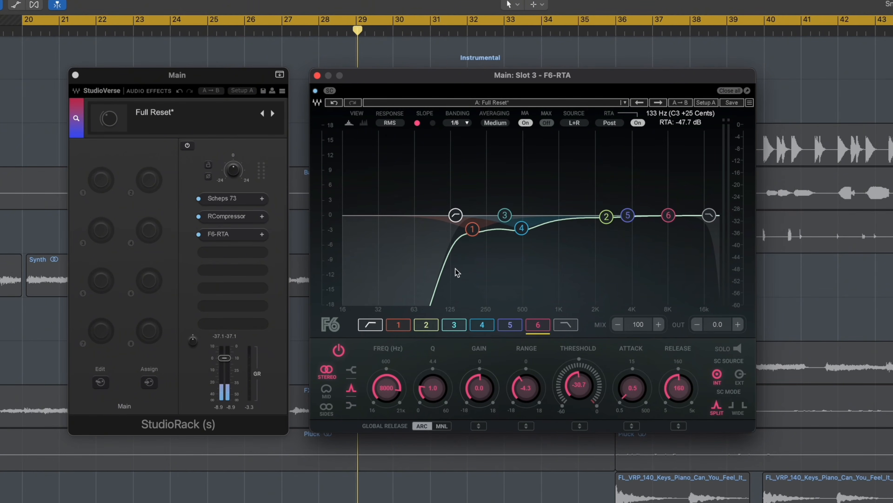
Inspect bands 4 and 5 of the F6-RTA equalizer and compare the vocal with the plugin bypassed and active.
{"action": "left_click", "coordinate": [521, 229]}
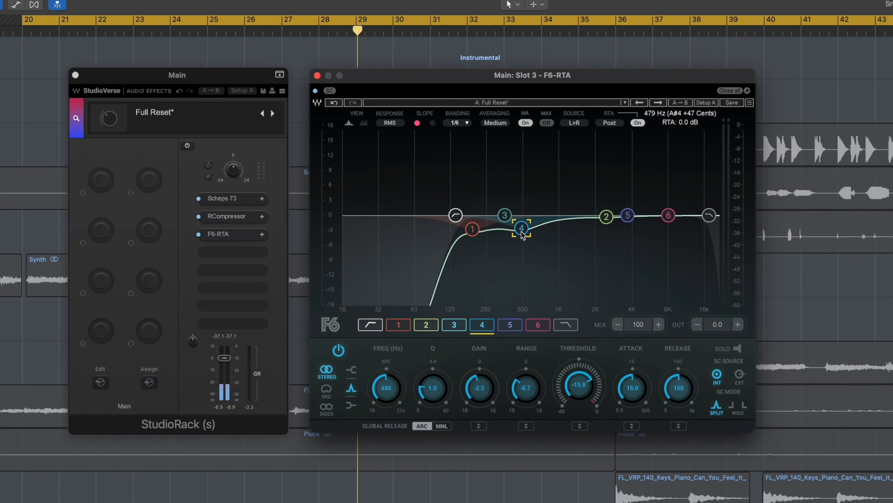
{"action": "left_click", "coordinate": [628, 216]}
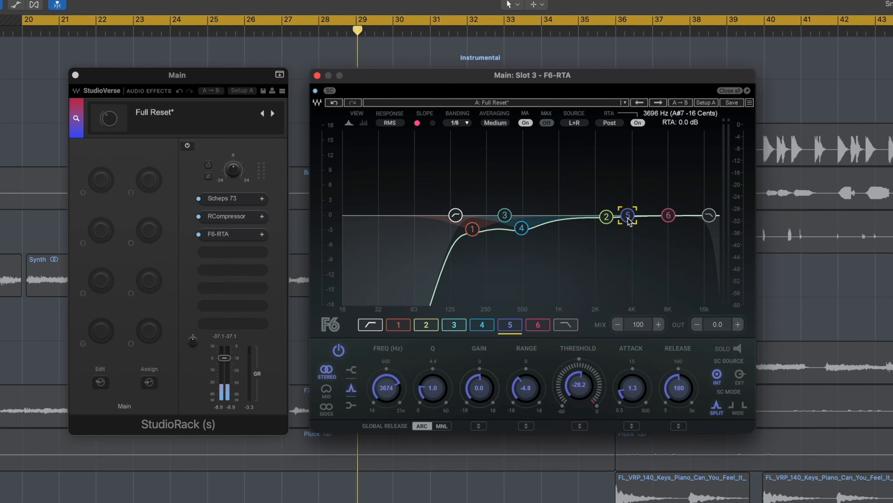
{"action": "left_click", "coordinate": [316, 91]}
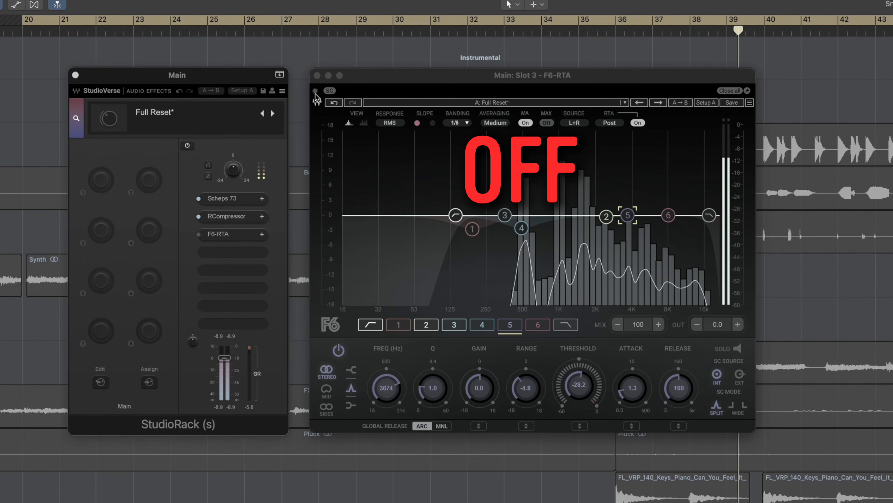
{"action": "left_click", "coordinate": [315, 91]}
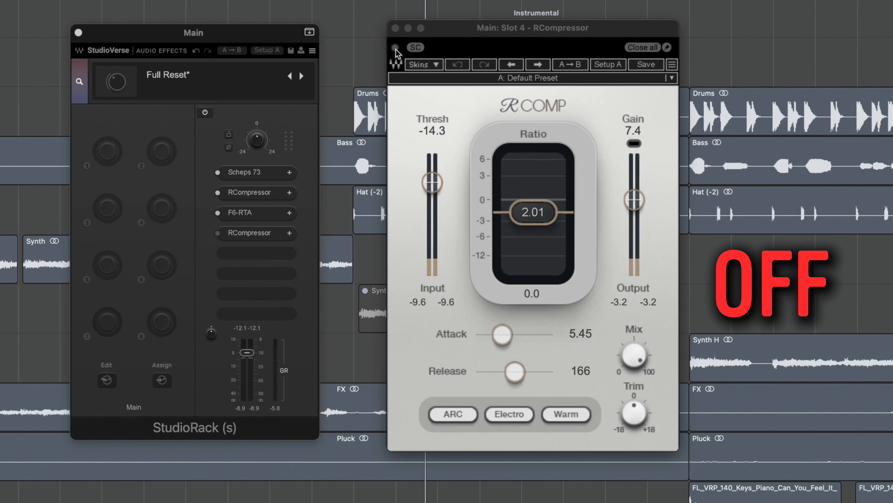
Switch the bypassed RCompressor in slot 4 and the bypassed SSLChannel in slot 5 back on.
{"action": "left_click", "coordinate": [395, 48]}
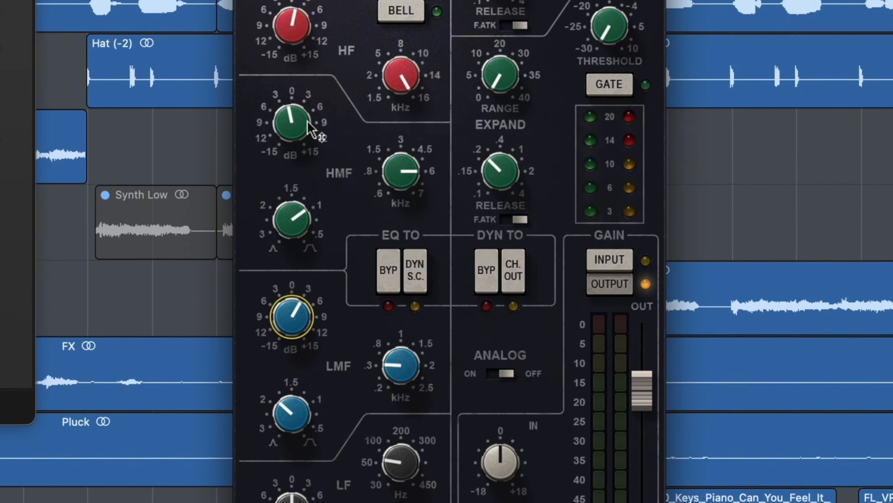
{"action": "left_click", "coordinate": [301, 31]}
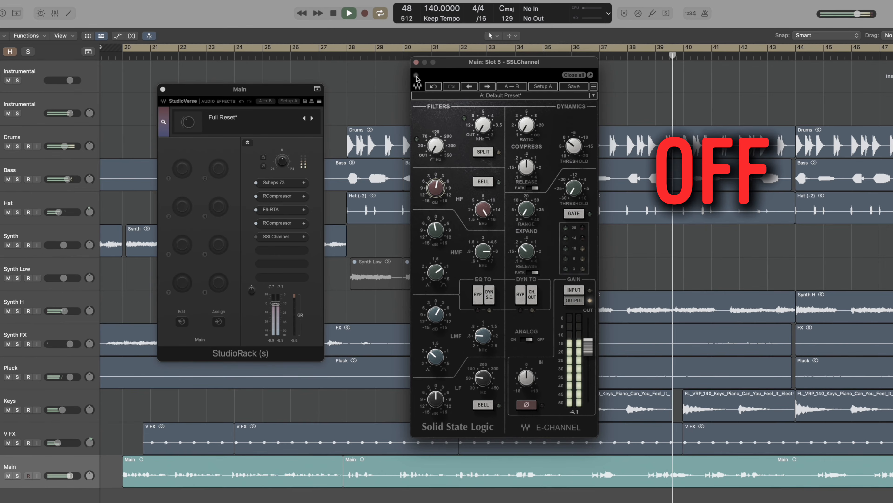
{"action": "left_click", "coordinate": [415, 76]}
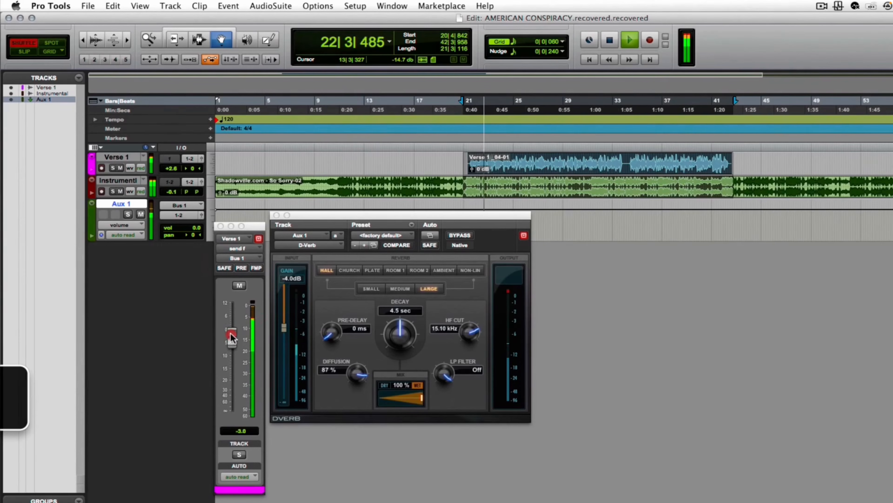
Lower the Verse 1 send to Bus 1 to -7.9 dB, and reposition the send and D-Verb windows over the mixer.
{"action": "left_click", "coordinate": [231, 345]}
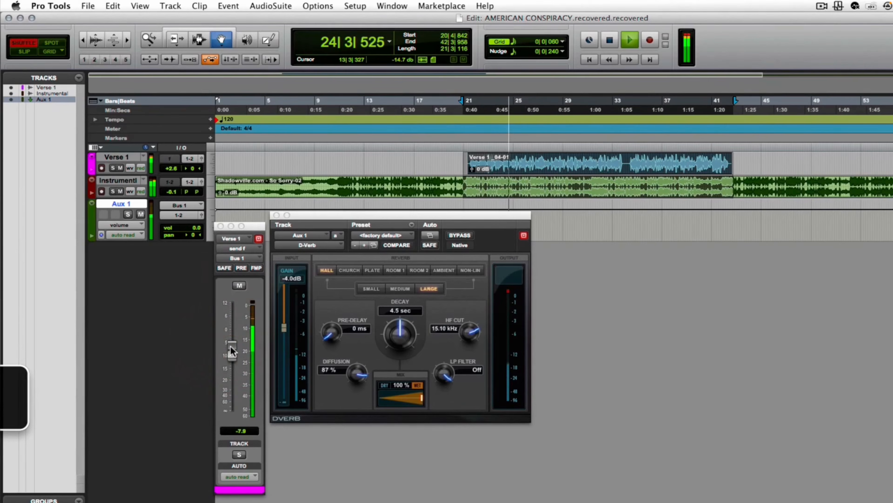
{"action": "key", "text": "super+equal"}
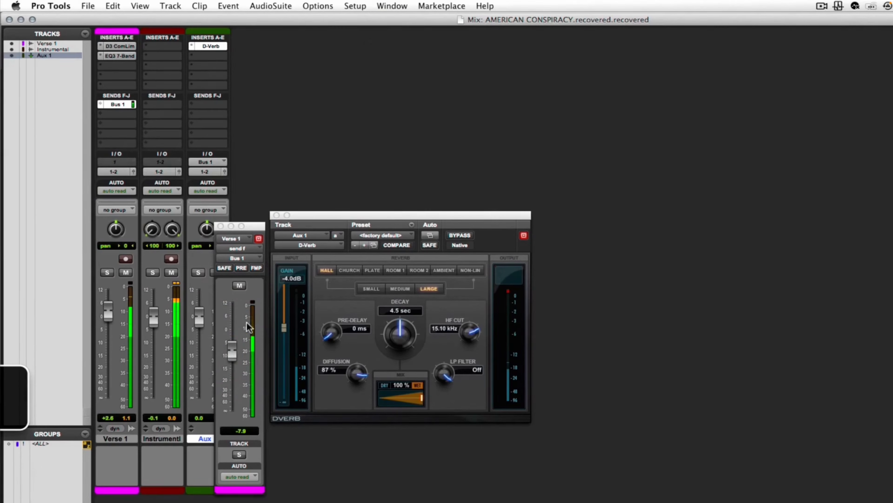
{"action": "left_click_drag", "start_coordinate": [336, 215], "coordinate": [383, 123]}
{"action": "left_click_drag", "start_coordinate": [261, 231], "coordinate": [299, 146]}
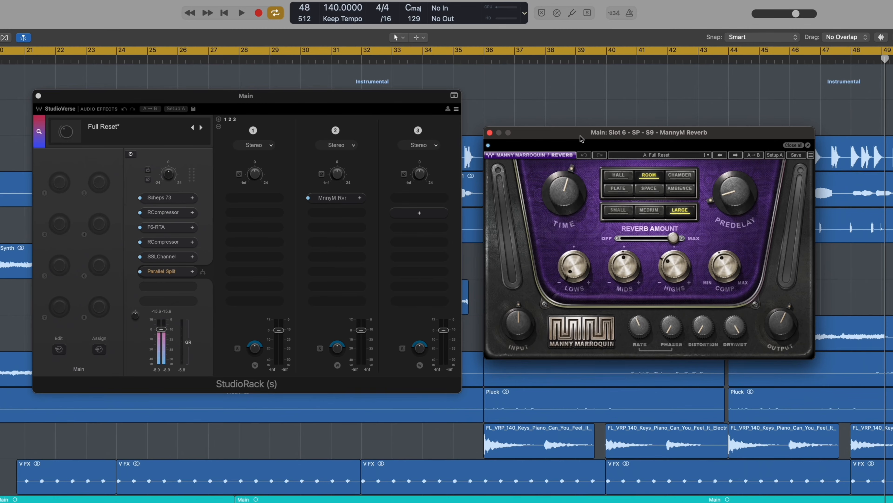
Raise the parallel reverb chain to -16.1 and bring up the parallel CLA EchoSphere chain, trying -12.0 and -7.7 before lowering it.
{"action": "left_click", "coordinate": [642, 211]}
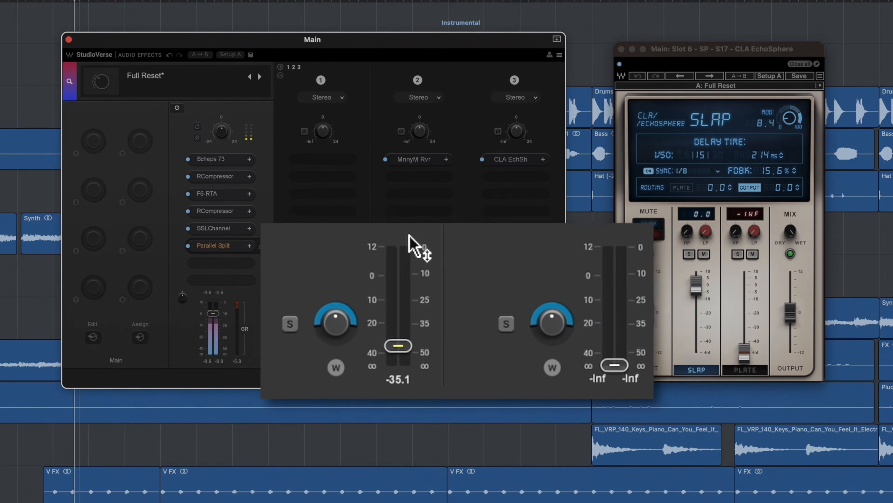
{"action": "left_click_drag", "start_coordinate": [394, 337], "coordinate": [393, 325]}
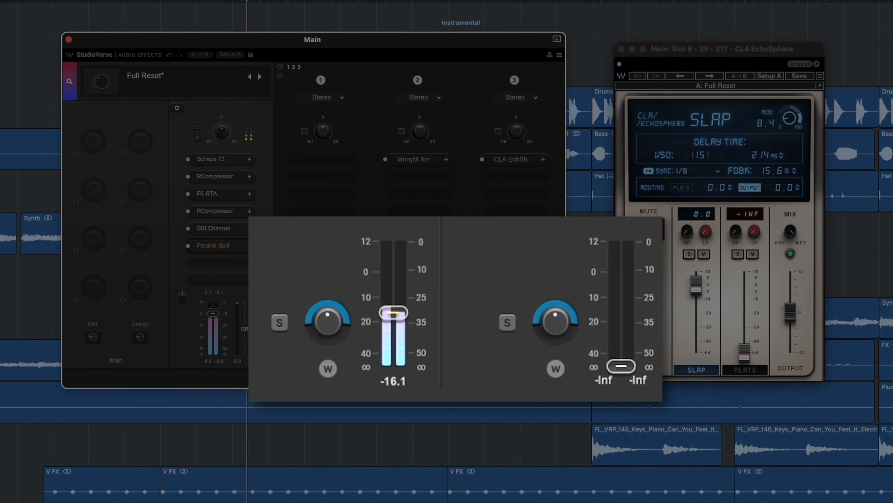
{"action": "left_click_drag", "start_coordinate": [620, 367], "coordinate": [640, 217]}
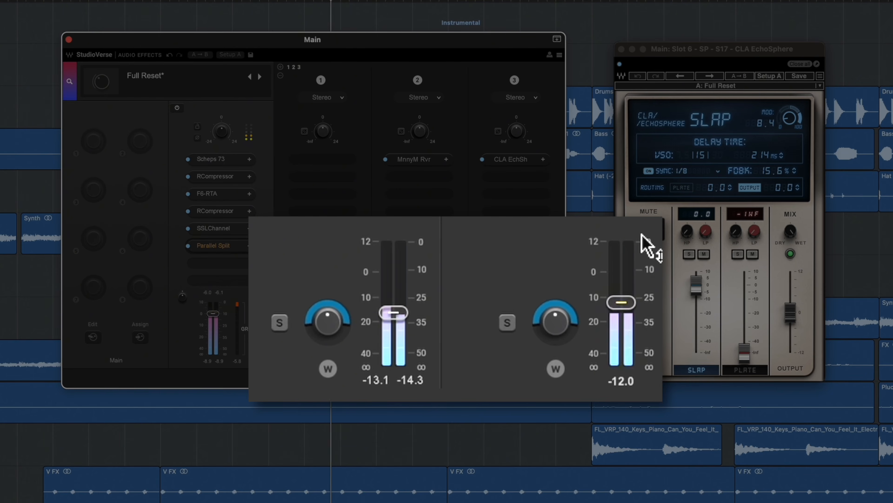
{"action": "left_click_drag", "start_coordinate": [646, 256], "coordinate": [649, 278]}
{"action": "left_click_drag", "start_coordinate": [659, 255], "coordinate": [663, 390]}
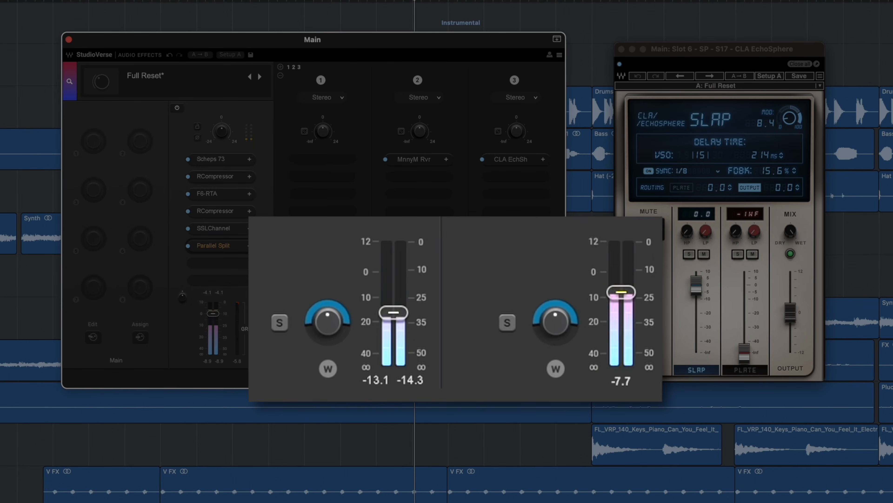
{"action": "left_click_drag", "start_coordinate": [622, 292], "coordinate": [621, 312]}
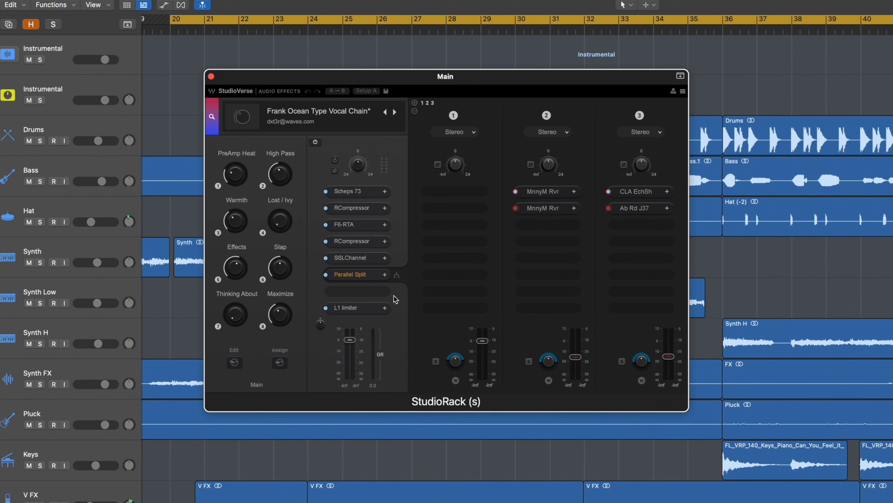
Inspect the L1 limiter, the second MnnyM Rvr and the Ab Rd J37 in the Frank Ocean Type Vocal Chain.
{"action": "left_click", "coordinate": [361, 310]}
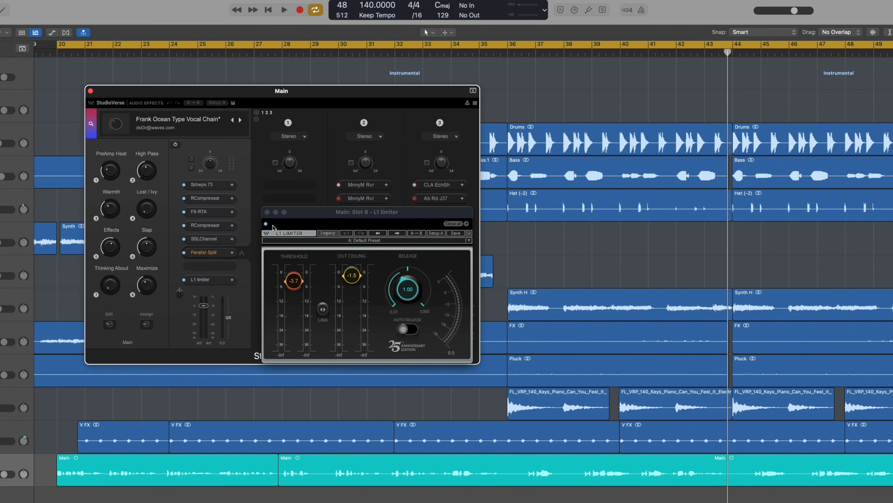
{"action": "left_click", "coordinate": [267, 212]}
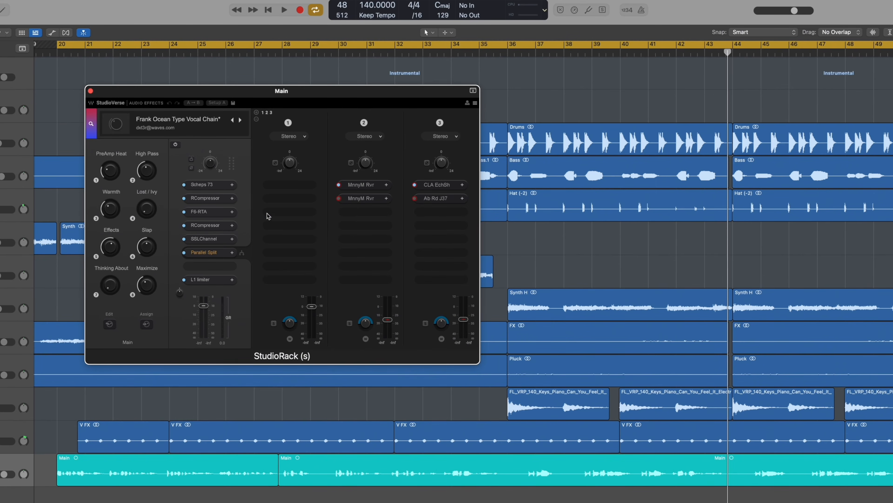
{"action": "left_click", "coordinate": [359, 199]}
{"action": "left_click", "coordinate": [434, 202]}
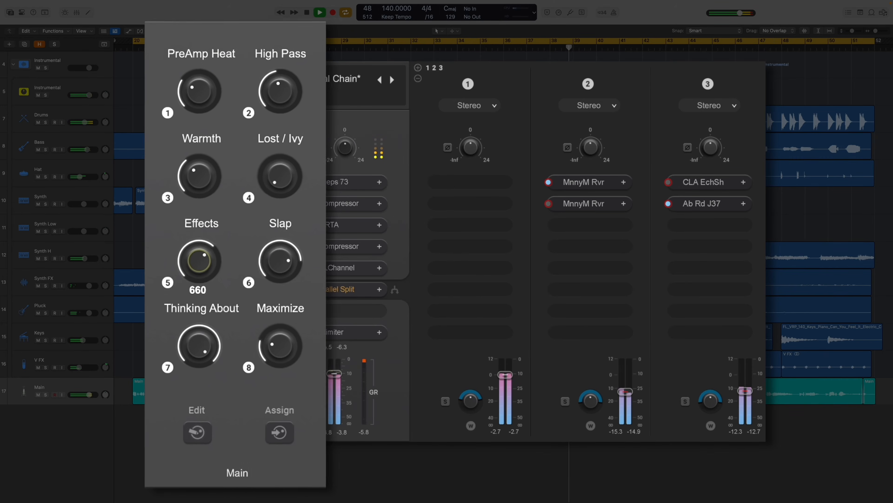
Fine-tune the Maximize macro of the vocal chain.
{"action": "left_click_drag", "start_coordinate": [281, 347], "coordinate": [280, 350]}
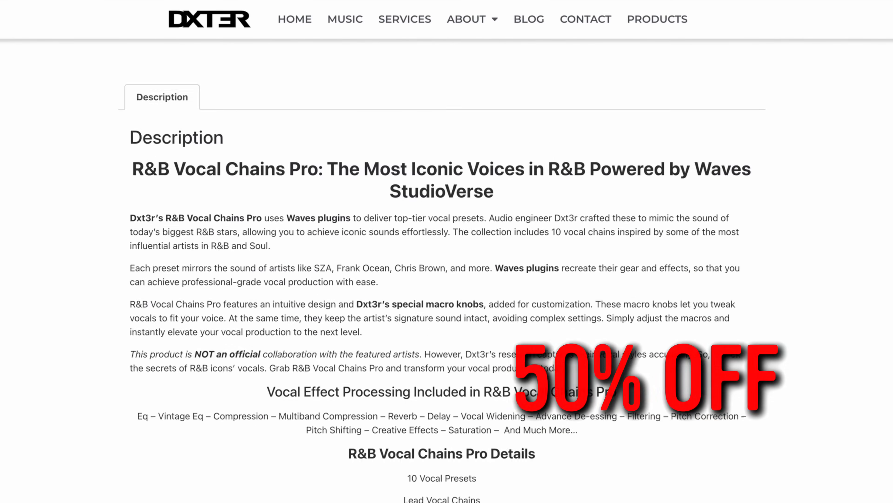
Look over the R&B Vocal Chains Pro product page, including its list of presets and the second product image.
{"action": "scroll", "coordinate": [447, 263], "scroll_direction": "down", "scroll_amount": 7}
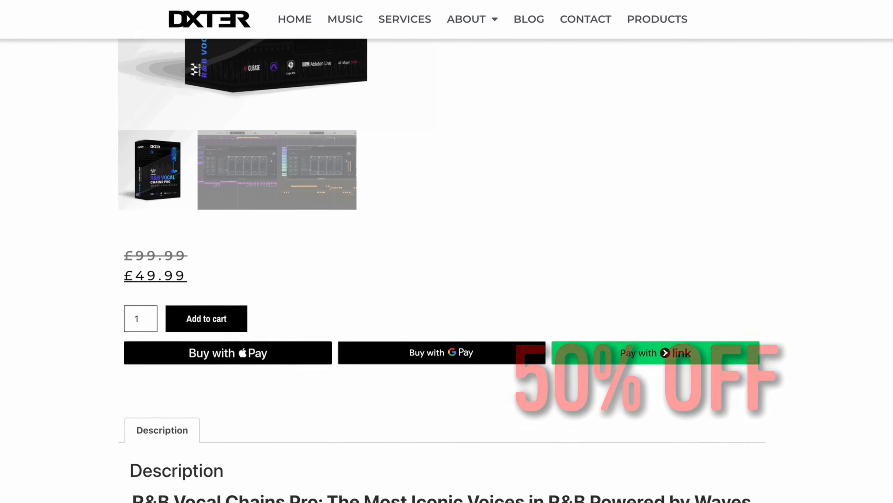
{"action": "scroll", "coordinate": [224, 432], "scroll_direction": "up", "scroll_amount": 6}
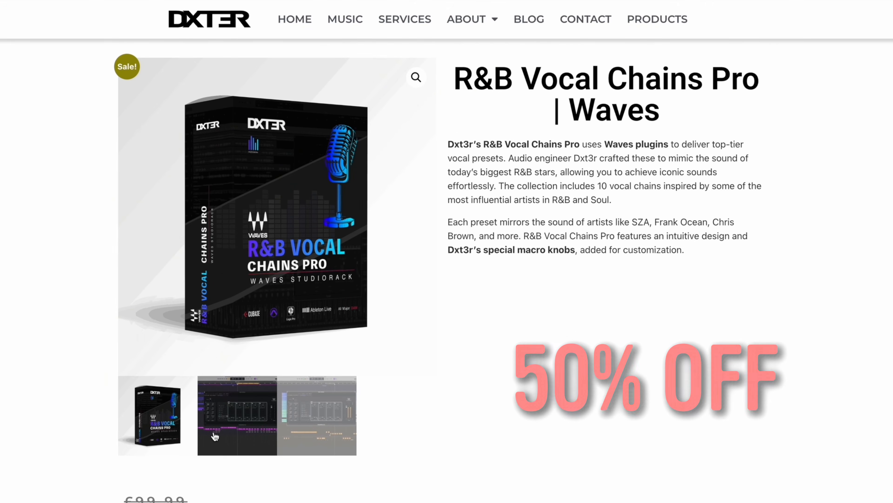
{"action": "left_click", "coordinate": [223, 432]}
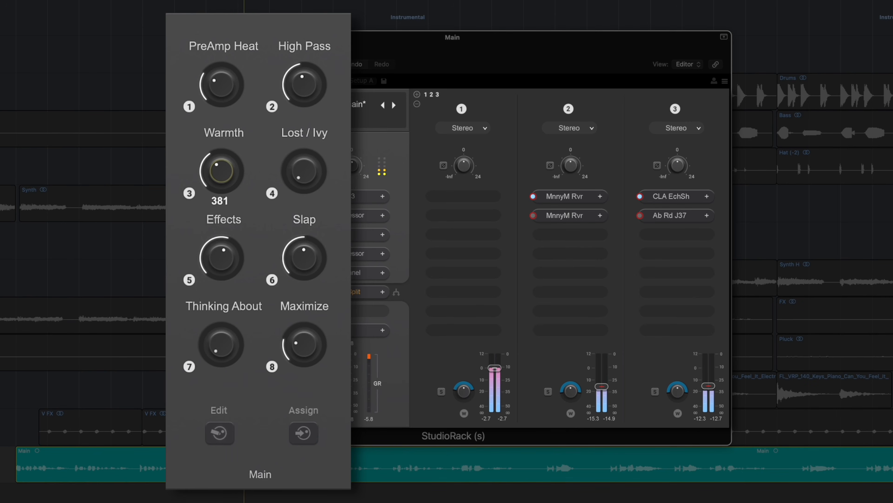
Audition the Lost / Ivy macro at full with the Slap macro raised, and return Lost / Ivy to its minimum.
{"action": "left_click_drag", "start_coordinate": [305, 170], "coordinate": [305, 117]}
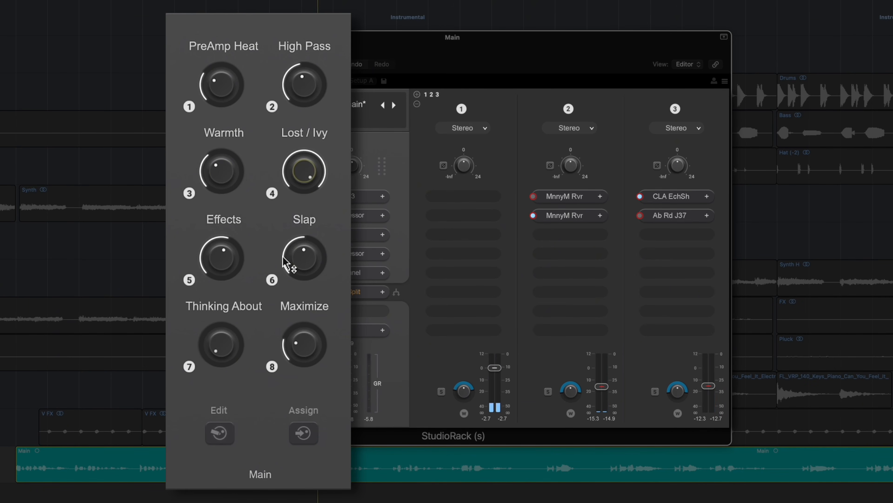
{"action": "left_click_drag", "start_coordinate": [287, 264], "coordinate": [286, 262]}
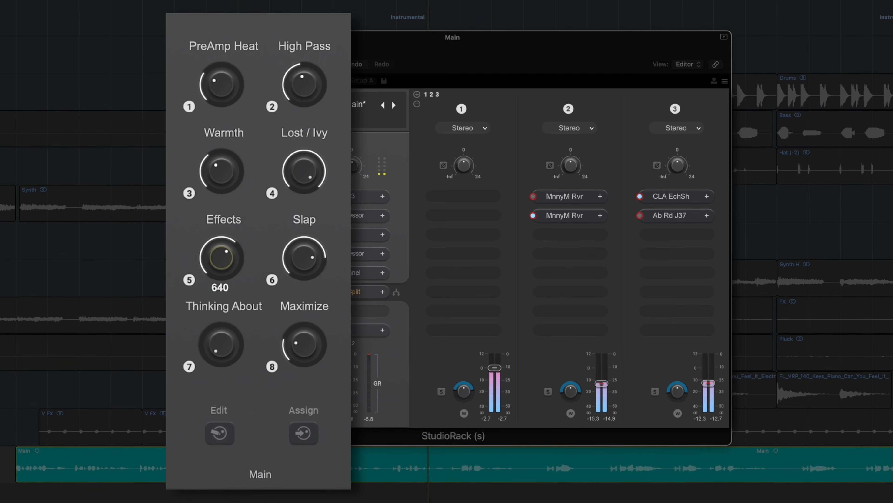
{"action": "left_click_drag", "start_coordinate": [290, 169], "coordinate": [291, 232]}
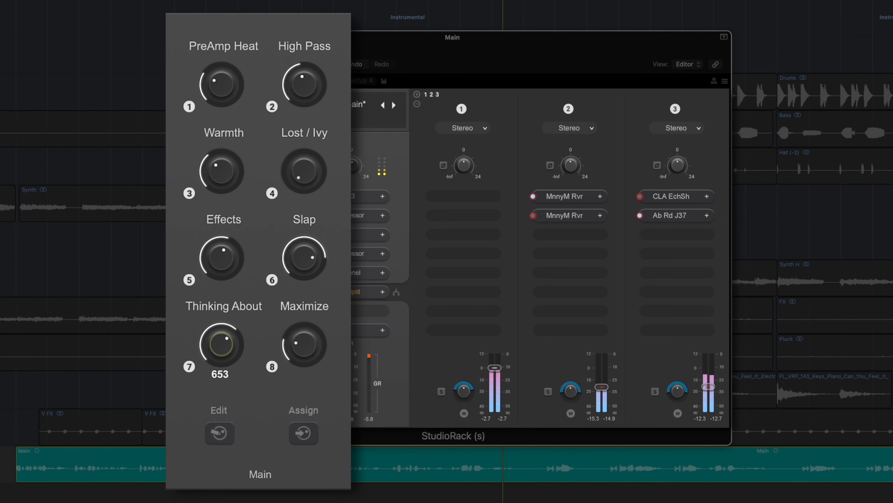
Set the Thinking About macro to 1000 and the Effects macro to 660, and fine-tune Maximize.
{"action": "left_click_drag", "start_coordinate": [223, 343], "coordinate": [223, 299]}
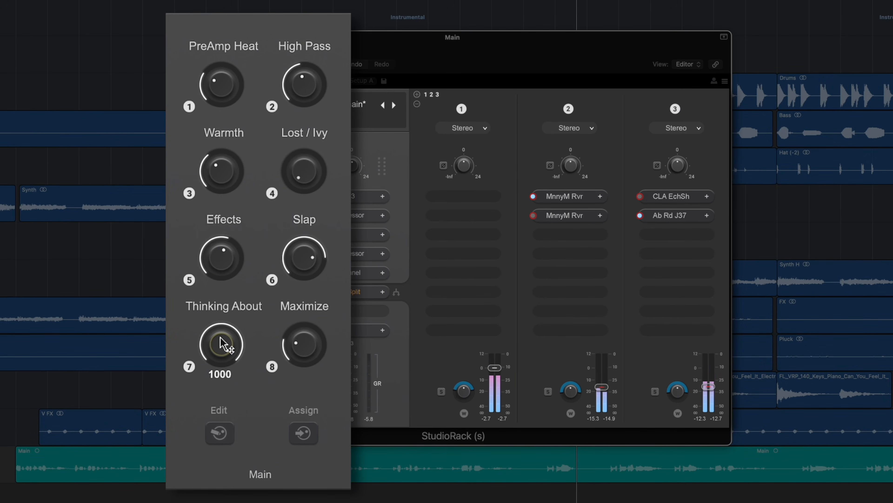
{"action": "left_click_drag", "start_coordinate": [225, 266], "coordinate": [225, 255]}
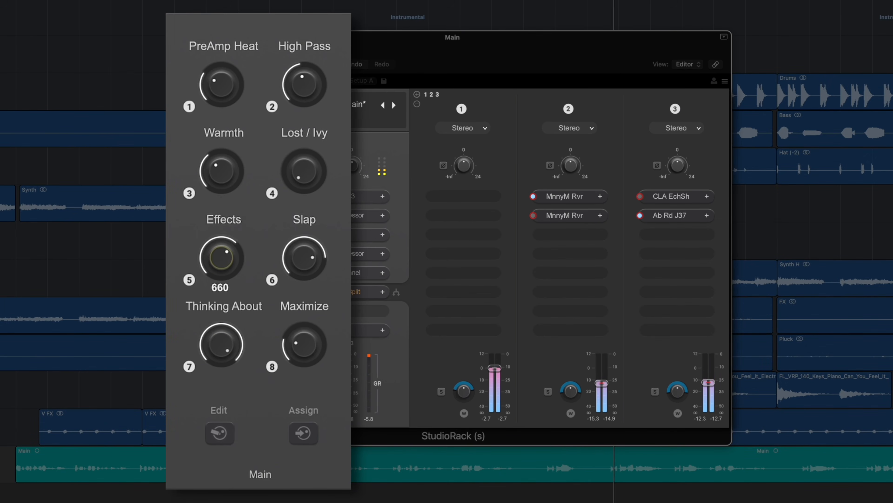
{"action": "left_click_drag", "start_coordinate": [304, 344], "coordinate": [305, 348]}
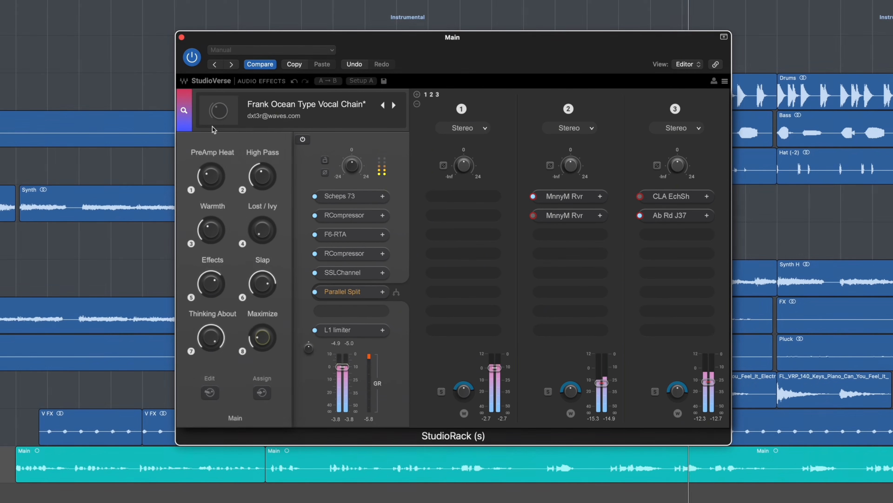
Compare the vocal with the whole StudioRack chain bypassed and active, and set the Maximize macro to -1.5.
{"action": "left_click", "coordinate": [192, 57]}
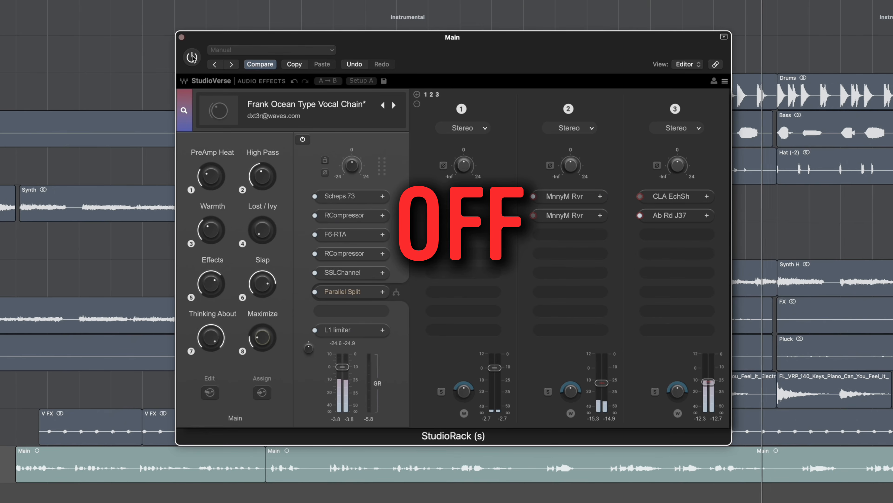
{"action": "left_click", "coordinate": [192, 57]}
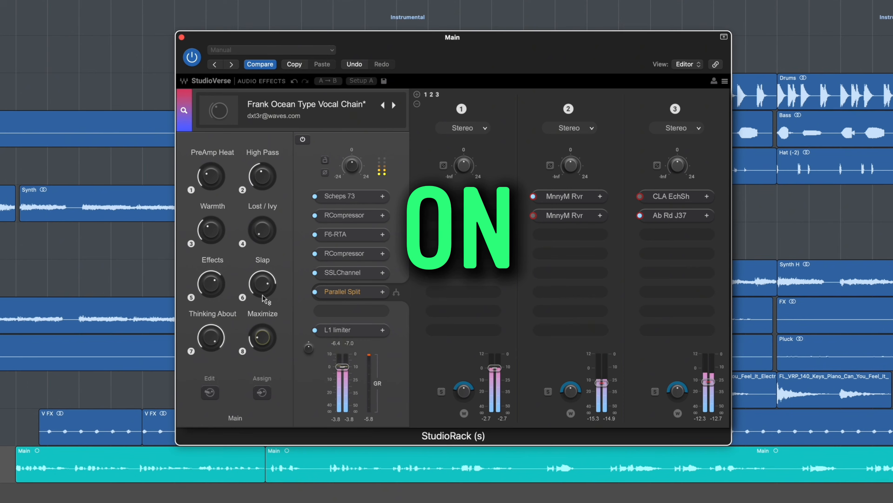
{"action": "left_click_drag", "start_coordinate": [264, 337], "coordinate": [264, 338]}
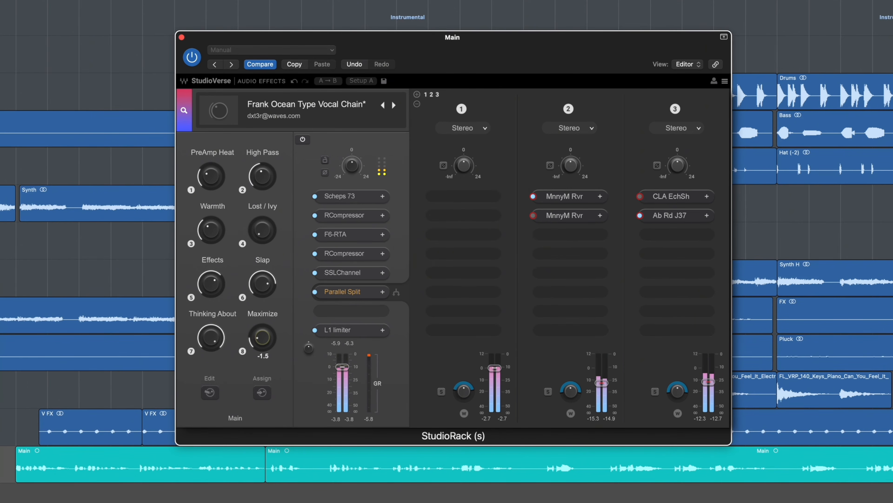